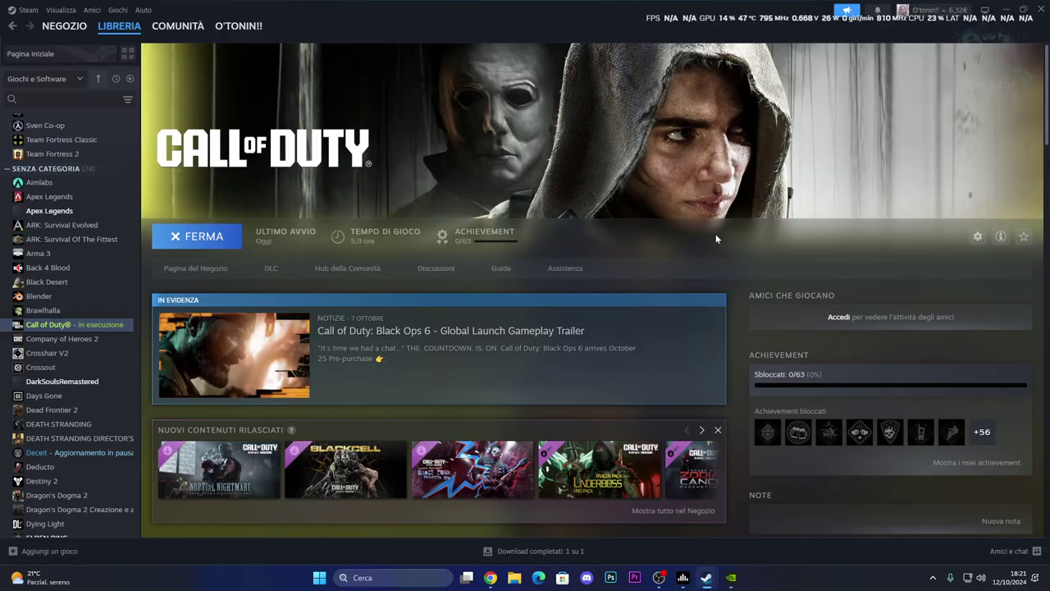
- Quit the running Call of Duty game and open its properties from the library page
{"action": "key", "text": "alt+Tab"}
{"action": "left_click", "coordinate": [645, 427]}
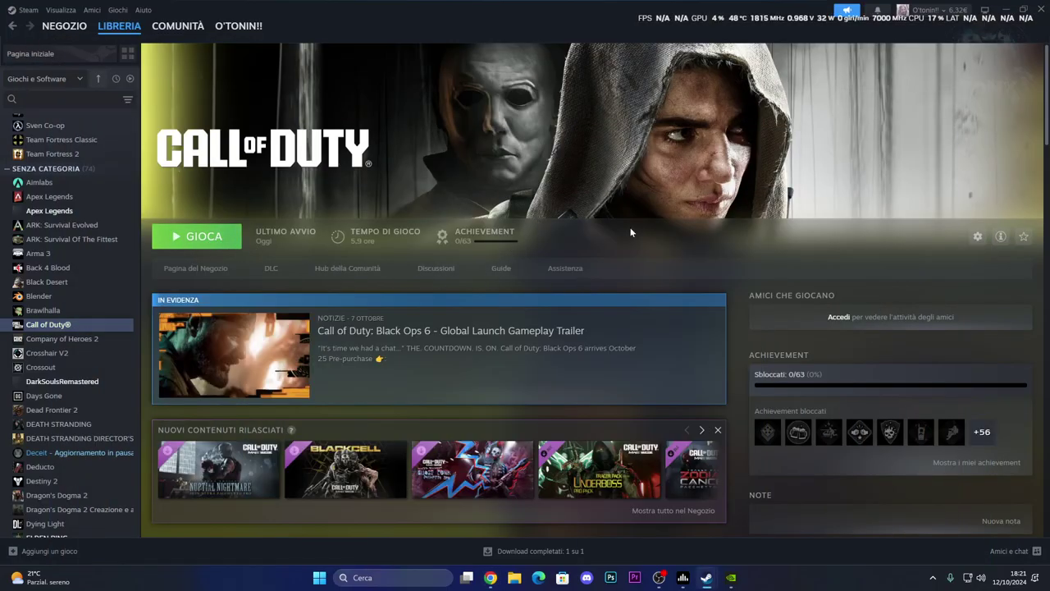
{"action": "left_click", "coordinate": [978, 235]}
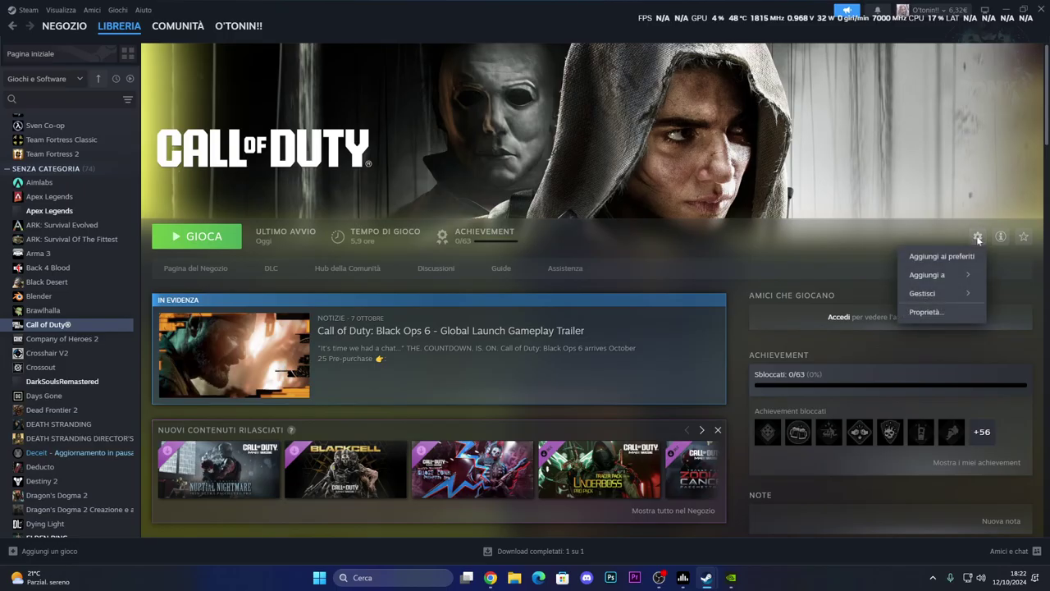
{"action": "left_click", "coordinate": [925, 312]}
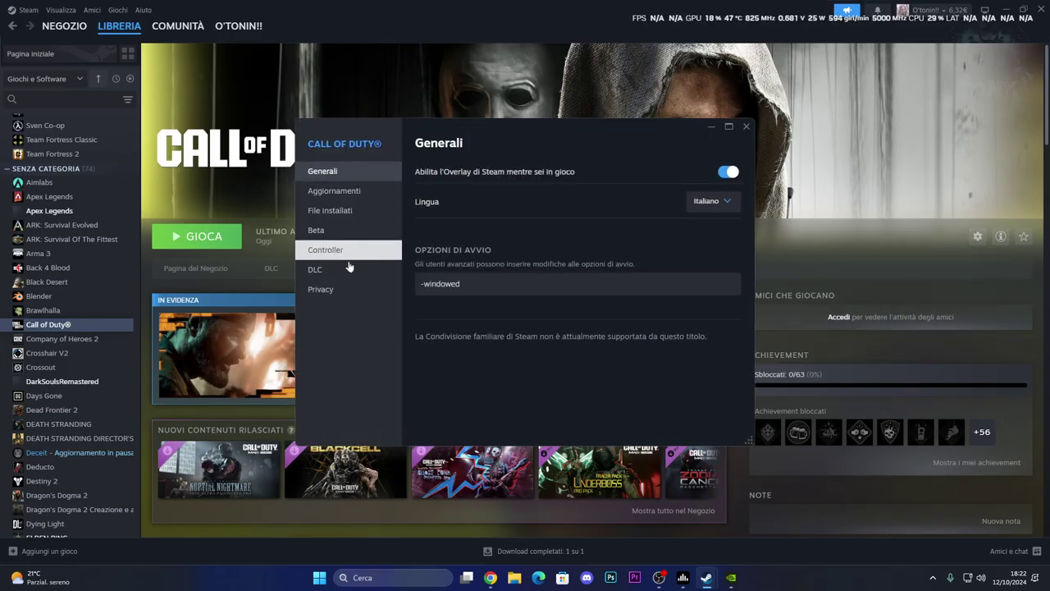
- Replace Call of Duty's launch options with -dxlevel 90
{"action": "left_click_drag", "start_coordinate": [470, 135], "coordinate": [753, 127]}
{"action": "left_click", "coordinate": [748, 284]}
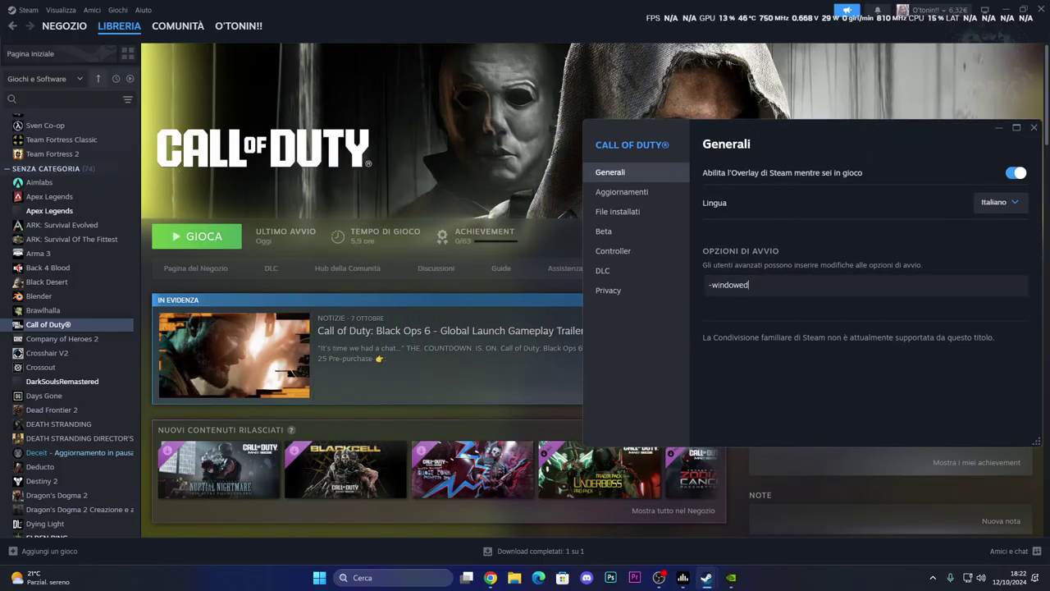
{"action": "left_click_drag", "start_coordinate": [748, 285], "coordinate": [702, 293]}
{"action": "key", "text": "BackSpace"}
{"action": "type", "text": "-dxlevel 90"}
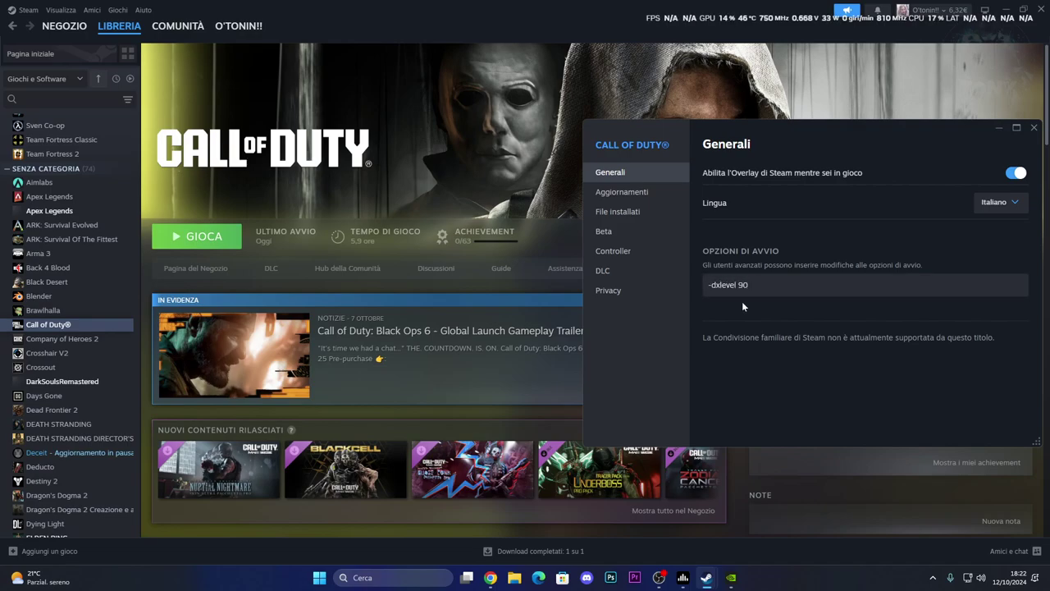
- Browse the game's local installation folder and delete the cod application file
{"action": "left_click", "coordinate": [619, 214]}
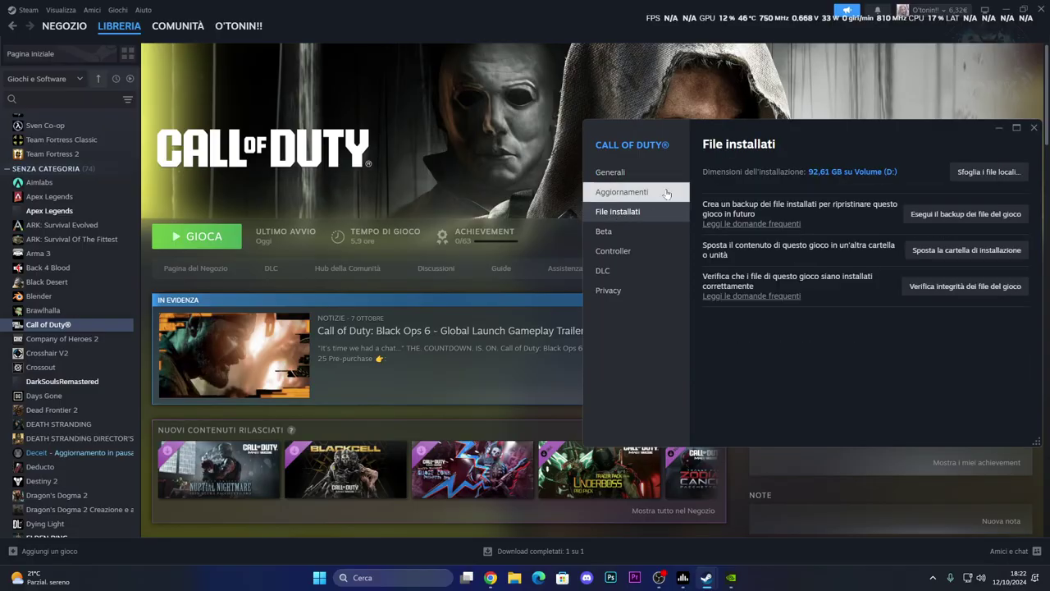
{"action": "left_click_drag", "start_coordinate": [804, 128], "coordinate": [641, 113]}
{"action": "left_click", "coordinate": [813, 156]}
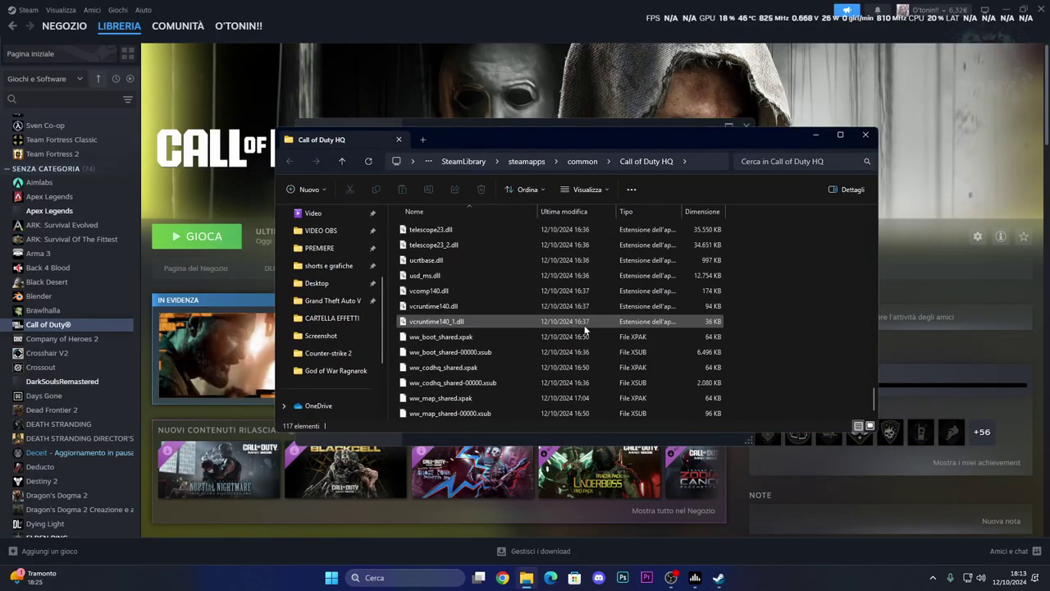
{"action": "scroll", "coordinate": [586, 327], "scroll_direction": "up", "scroll_amount": 10}
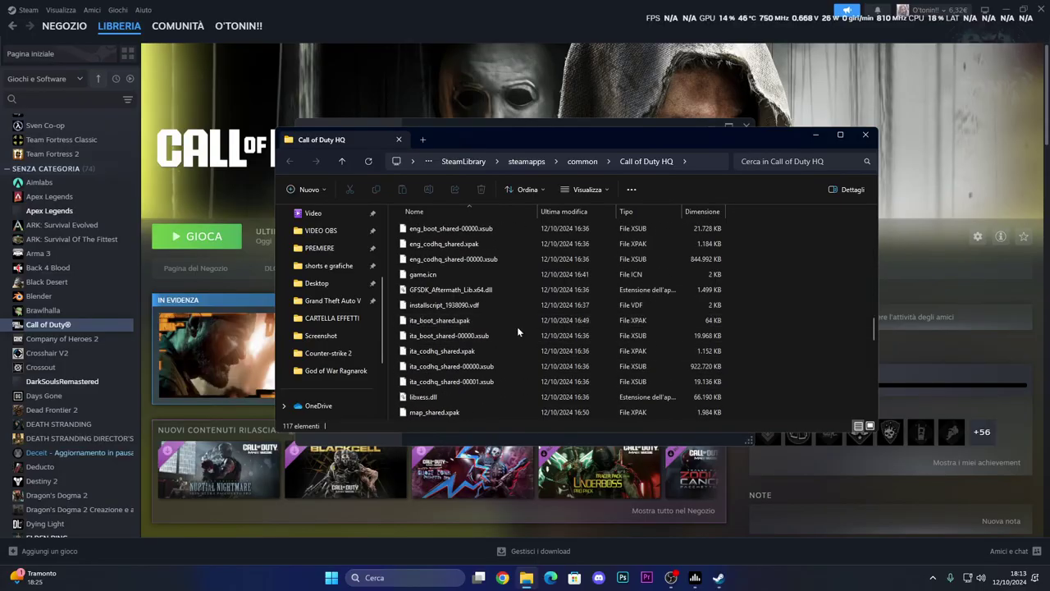
{"action": "scroll", "coordinate": [518, 331], "scroll_direction": "up", "scroll_amount": 7}
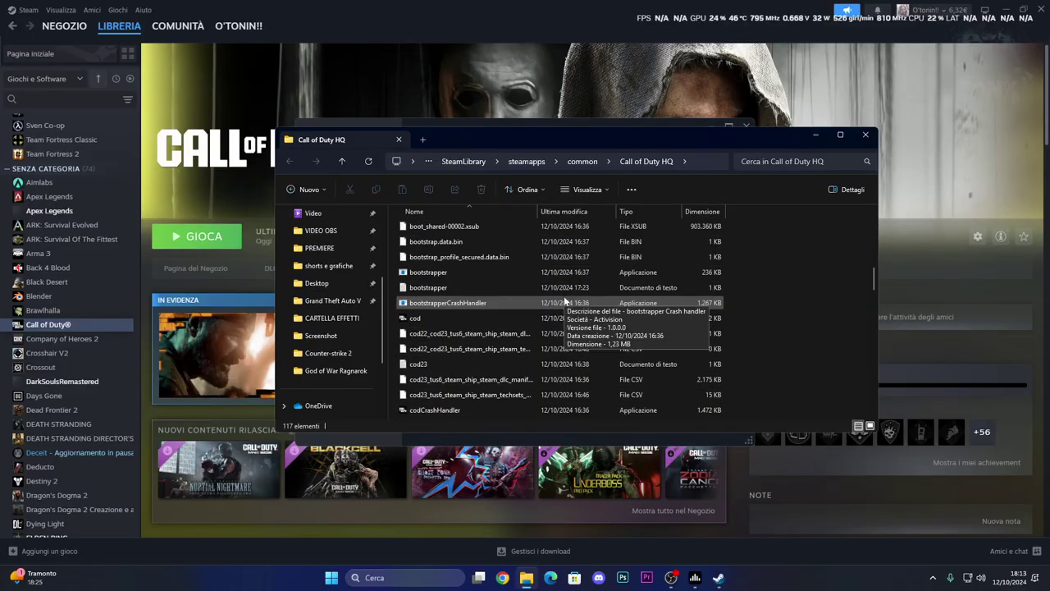
{"action": "left_click", "coordinate": [466, 318]}
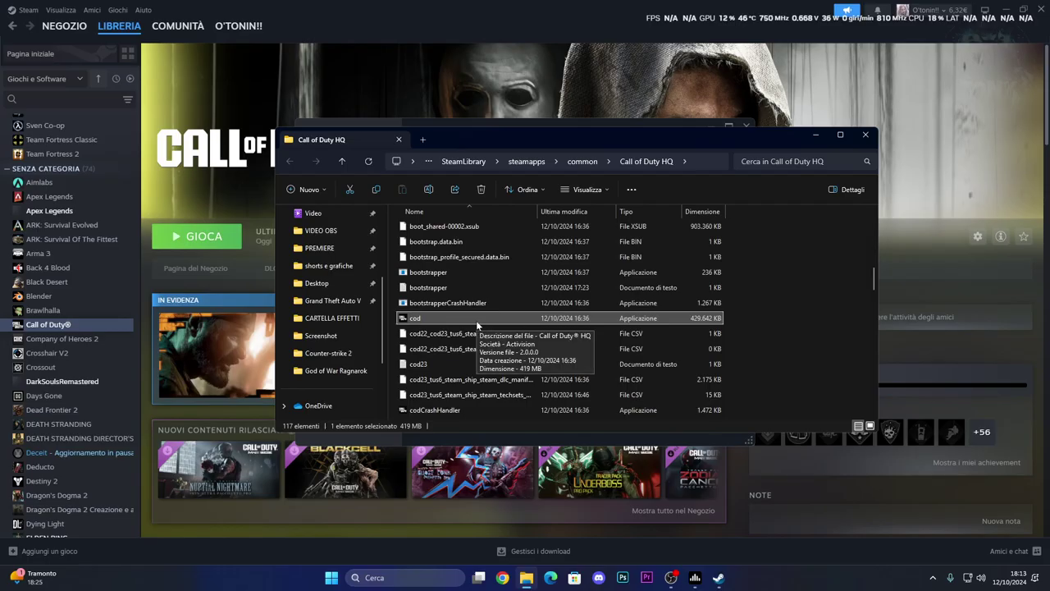
{"action": "key", "text": "Delete"}
- Delete the codCrashHandler and CrashLogsGenerator applications from the Call of Duty HQ folder
{"action": "scroll", "coordinate": [476, 324], "scroll_direction": "down", "scroll_amount": 1}
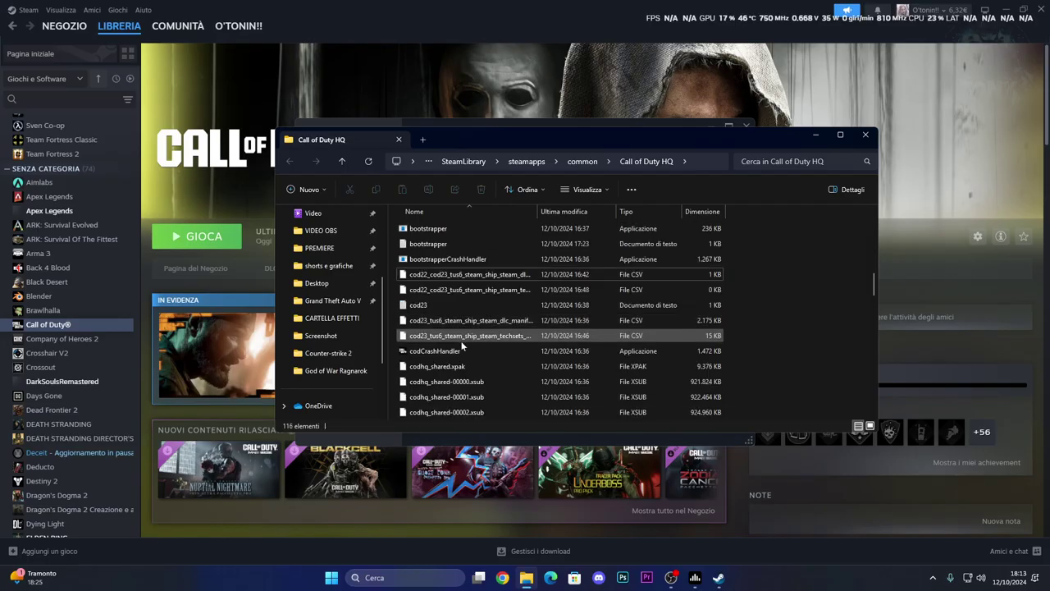
{"action": "left_click", "coordinate": [436, 353]}
{"action": "key", "text": "Delete"}
{"action": "scroll", "coordinate": [482, 356], "scroll_direction": "down", "scroll_amount": 1}
{"action": "scroll", "coordinate": [482, 357], "scroll_direction": "up", "scroll_amount": 4}
{"action": "scroll", "coordinate": [482, 356], "scroll_direction": "down", "scroll_amount": 7}
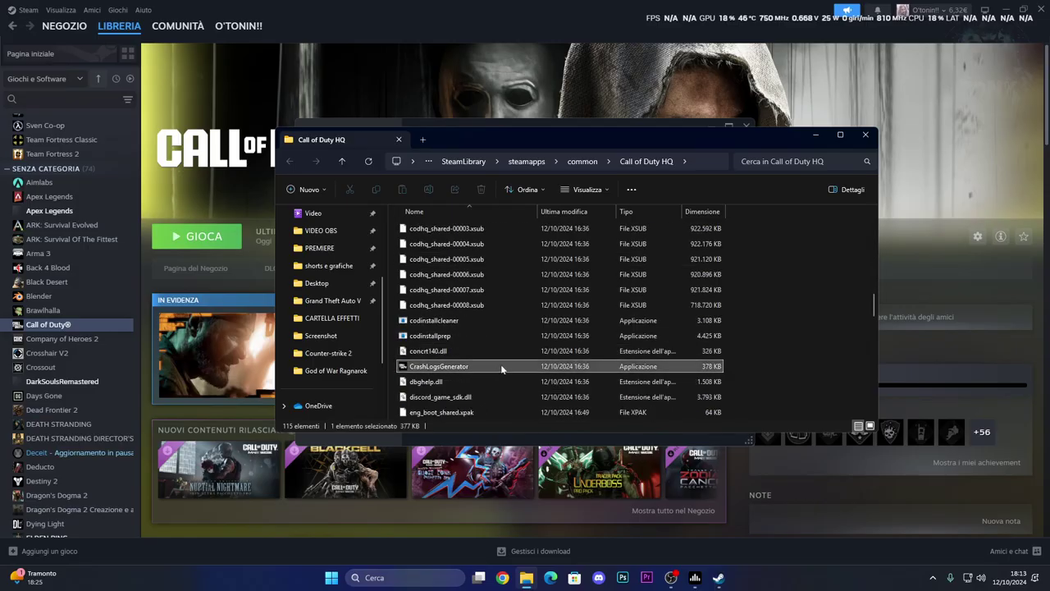
{"action": "scroll", "coordinate": [501, 367], "scroll_direction": "up", "scroll_amount": 9}
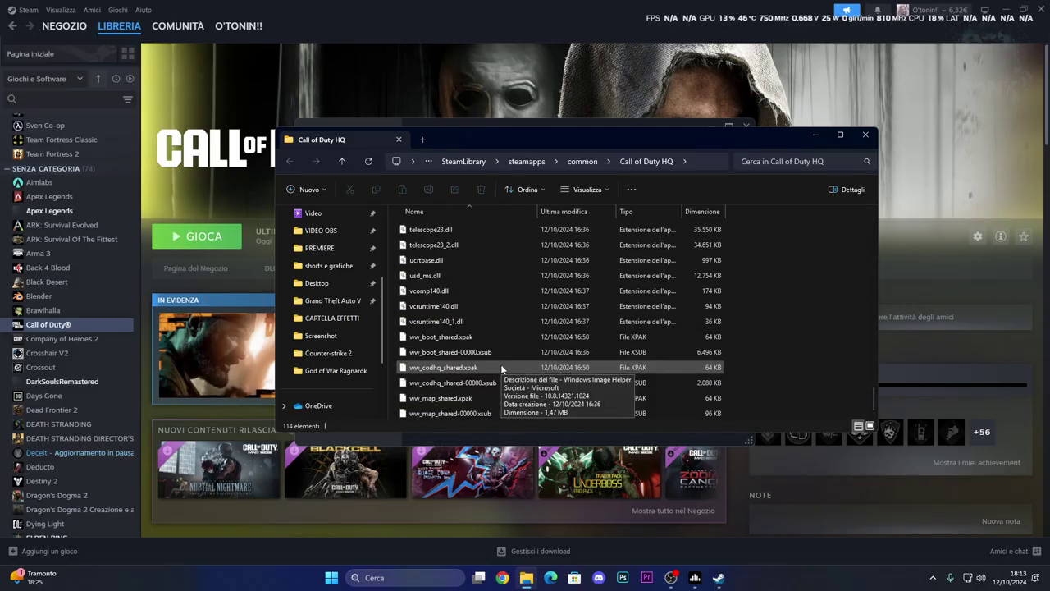
- Close the installation folder and verify the integrity of Call of Duty's game files
{"action": "left_click", "coordinate": [865, 134]}
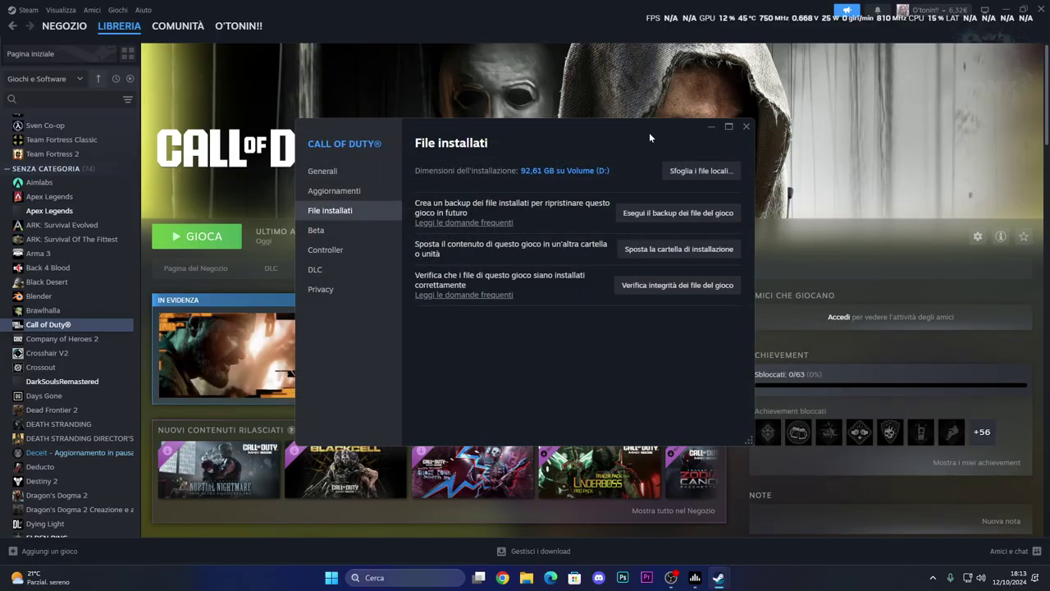
{"action": "left_click_drag", "start_coordinate": [649, 132], "coordinate": [662, 126]}
{"action": "left_click_drag", "start_coordinate": [568, 125], "coordinate": [722, 134]}
{"action": "left_click", "coordinate": [837, 285]}
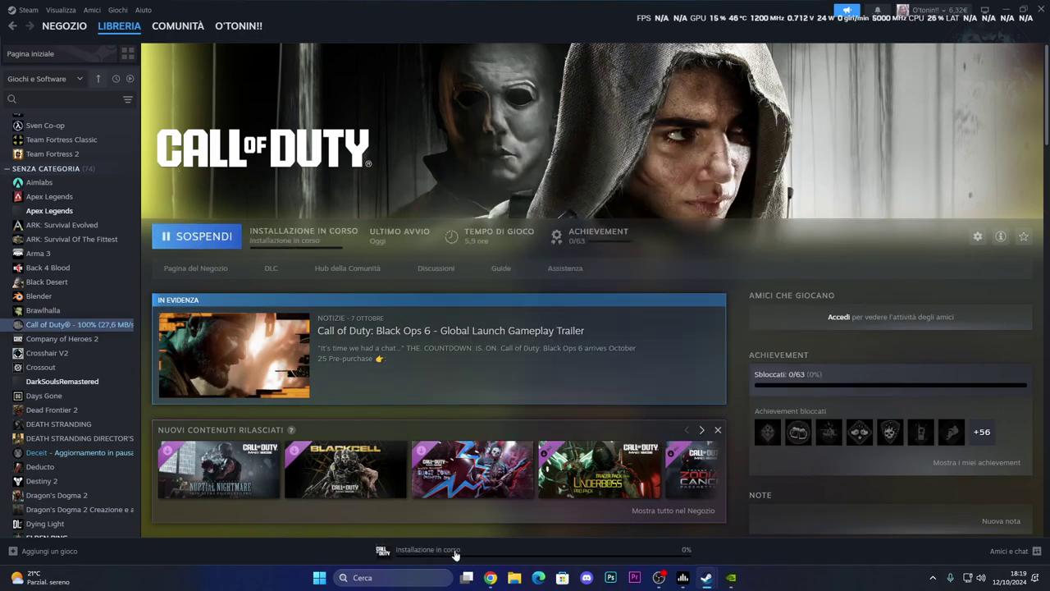
- Check the Call of Duty installation progress in the downloads, and return to the game's library page
{"action": "left_click", "coordinate": [457, 551]}
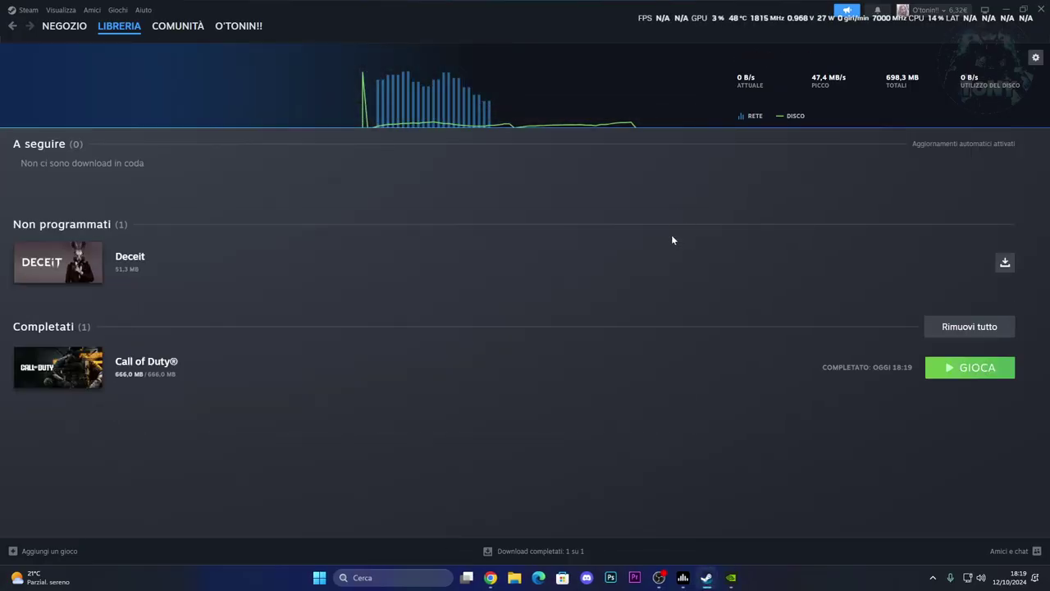
{"action": "left_click", "coordinate": [120, 42]}
{"action": "left_click", "coordinate": [292, 351]}
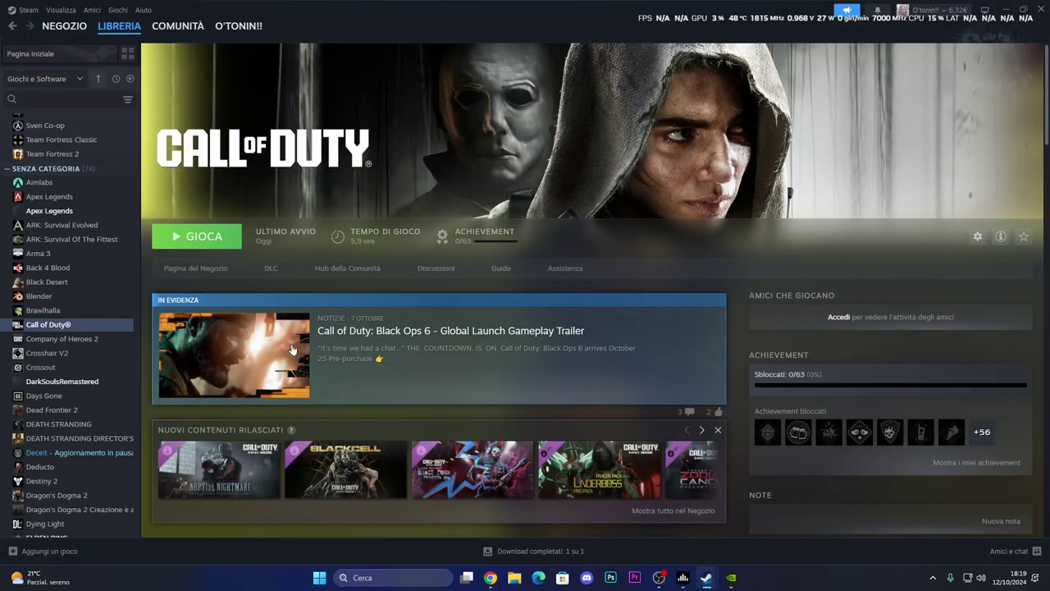
- Reopen Call of Duty's local installation folder from its properties and locate the cod application
{"action": "left_click", "coordinate": [977, 238]}
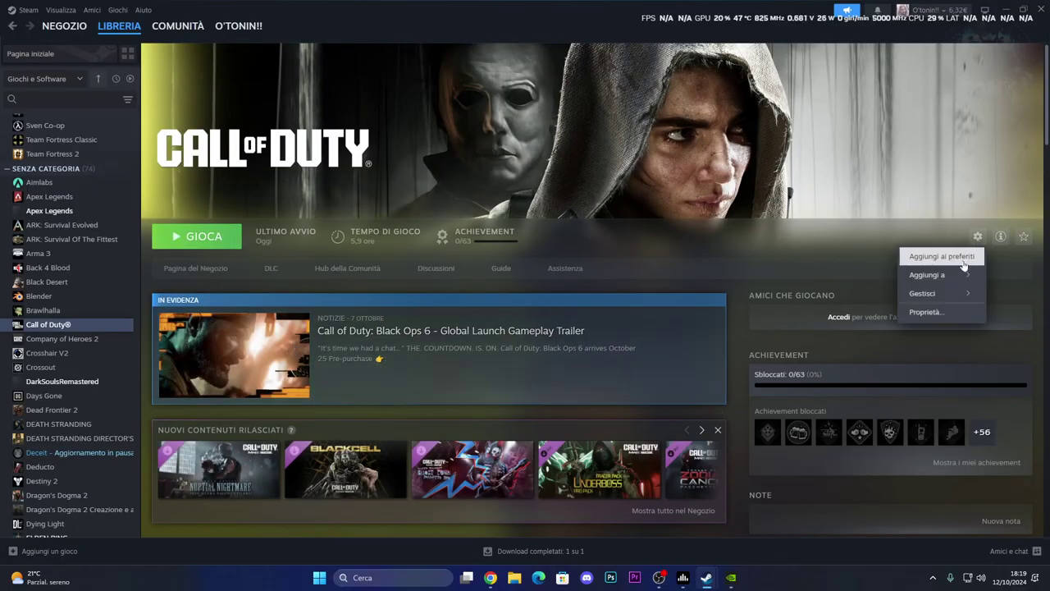
{"action": "left_click", "coordinate": [925, 312]}
{"action": "left_click", "coordinate": [859, 176]}
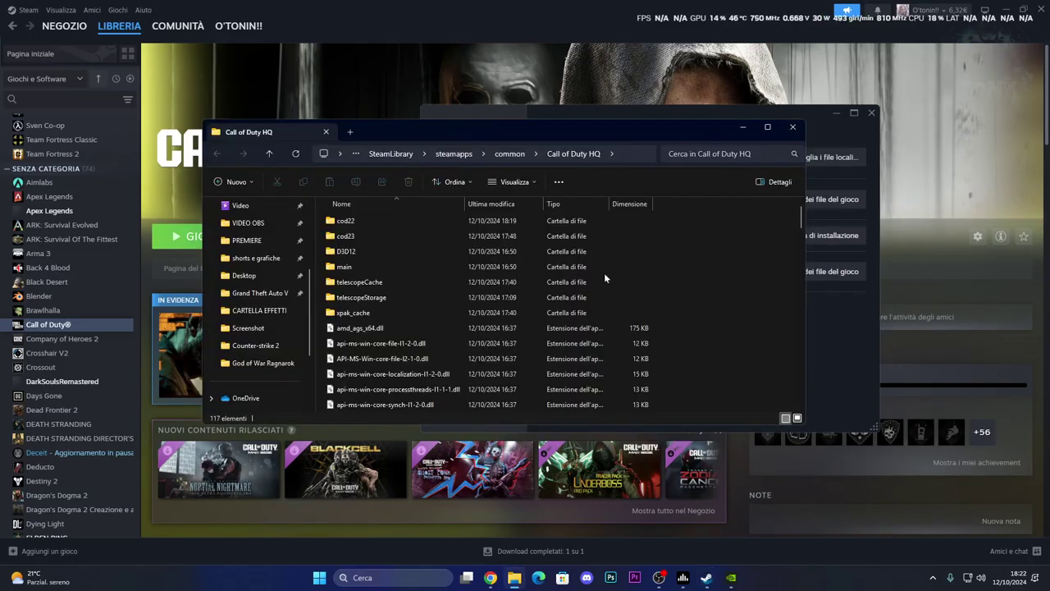
{"action": "scroll", "coordinate": [583, 301], "scroll_direction": "down", "scroll_amount": 1}
{"action": "scroll", "coordinate": [584, 301], "scroll_direction": "down", "scroll_amount": 8}
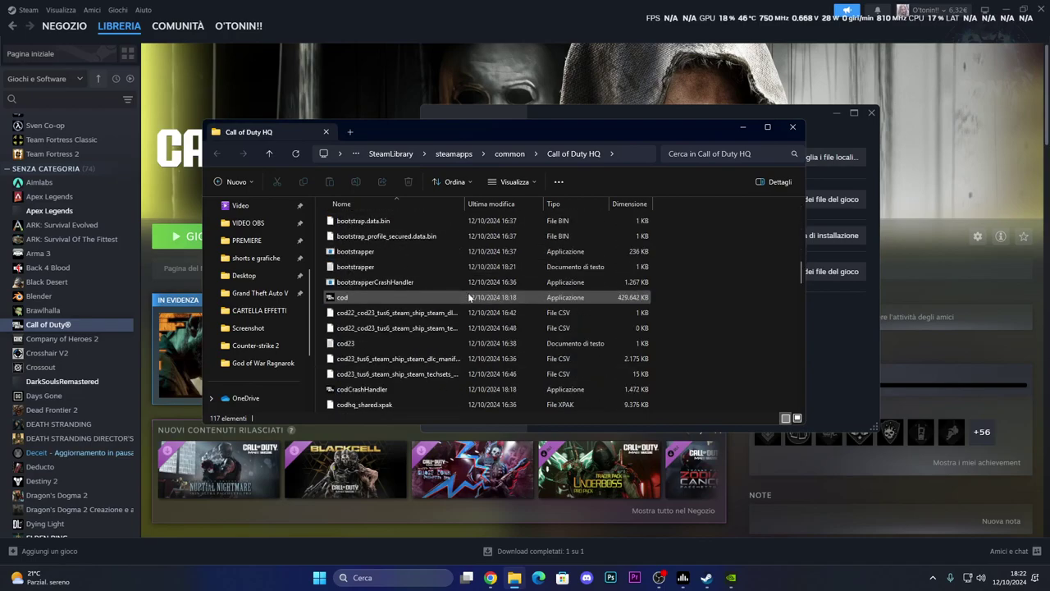
- Turn off "Disabilita ottimizzazioni schermo intero" and "Esegui questo programma come amministratore" in the cod application's compatibility properties and apply
{"action": "right_click", "coordinate": [426, 298]}
{"action": "left_click", "coordinate": [443, 286]}
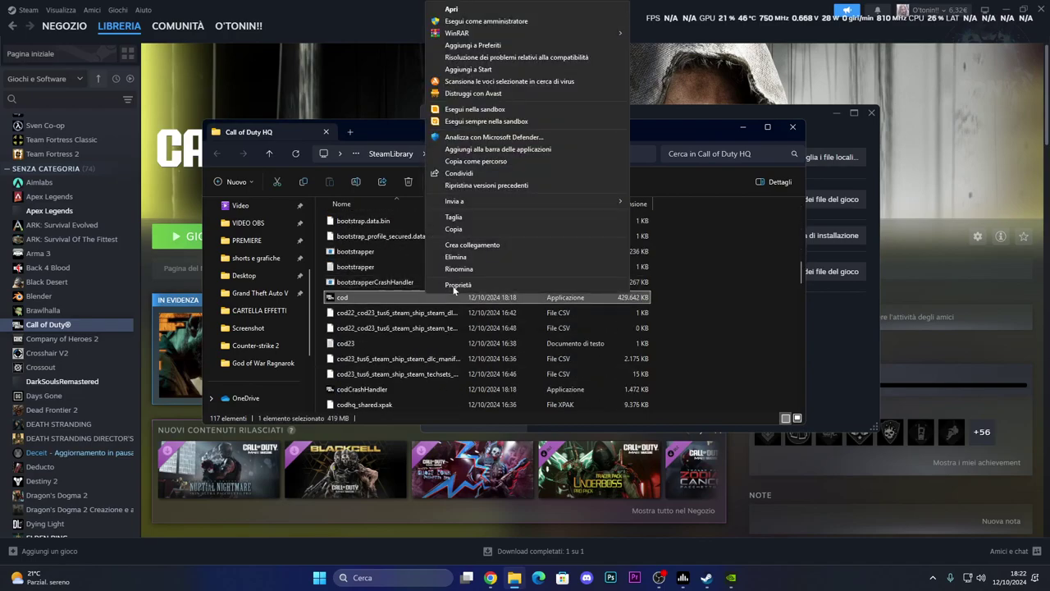
{"action": "left_click", "coordinate": [457, 286]}
{"action": "left_click", "coordinate": [535, 285]}
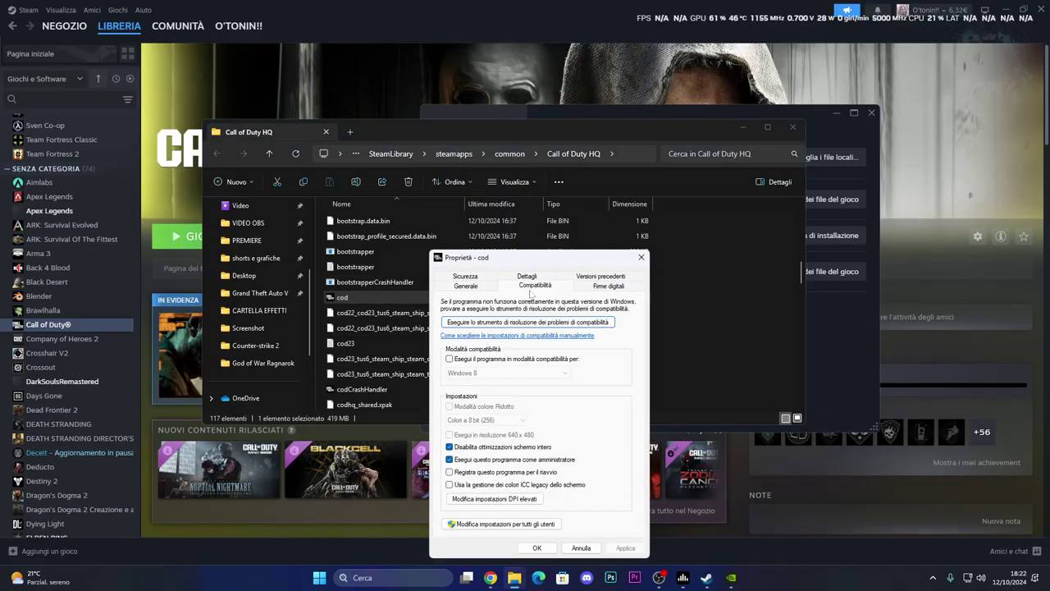
{"action": "left_click_drag", "start_coordinate": [528, 265], "coordinate": [716, 159]}
{"action": "left_click", "coordinate": [636, 341]}
{"action": "left_click", "coordinate": [637, 354]}
{"action": "left_click", "coordinate": [811, 442]}
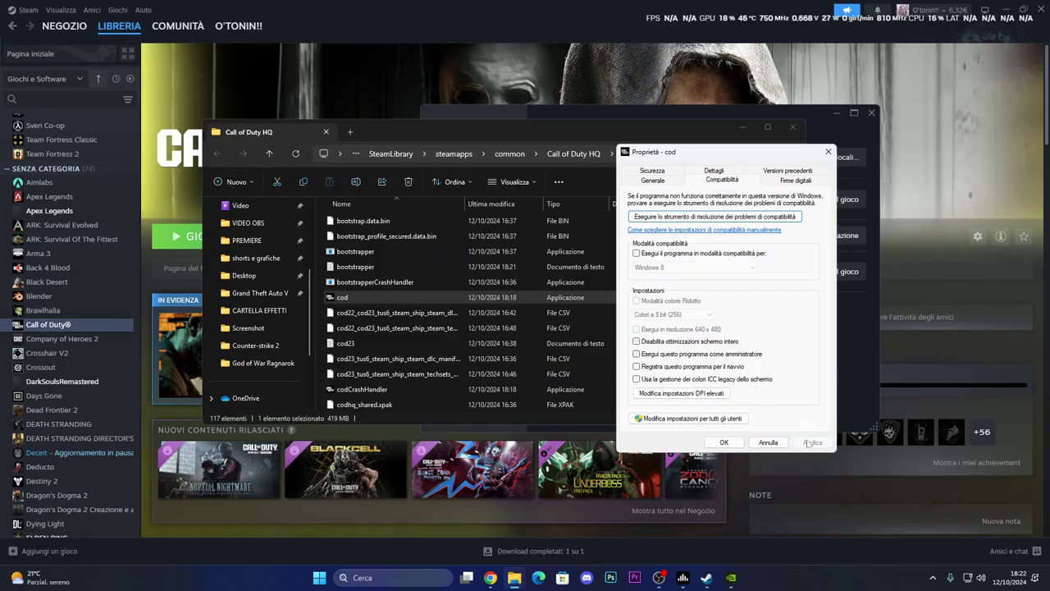
- Open the certificate of the embedded Activision Publishing sha256 signature in the cod application's properties
{"action": "left_click", "coordinate": [788, 186]}
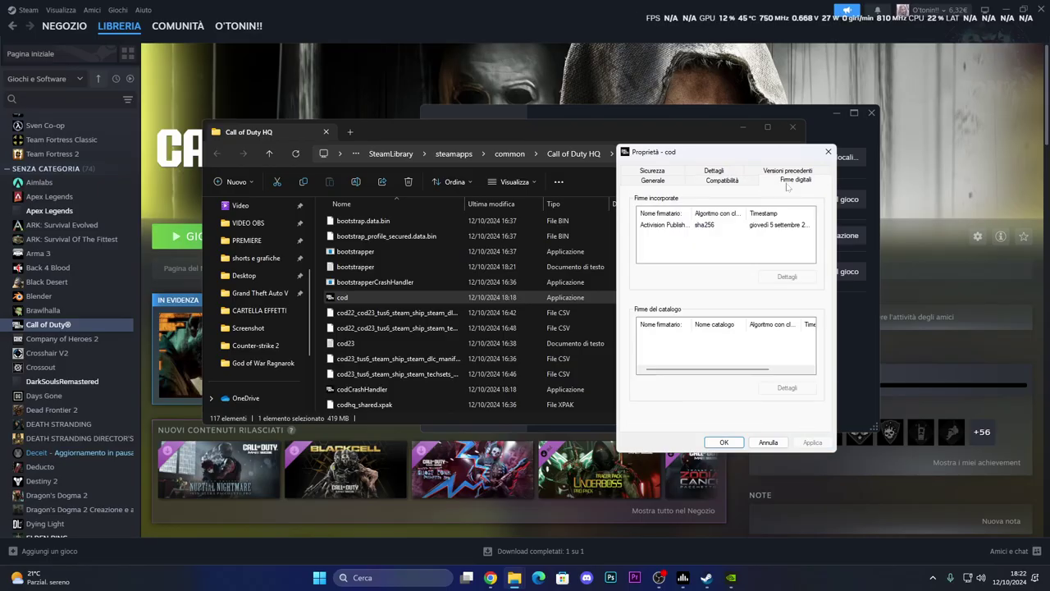
{"action": "left_click", "coordinate": [760, 226]}
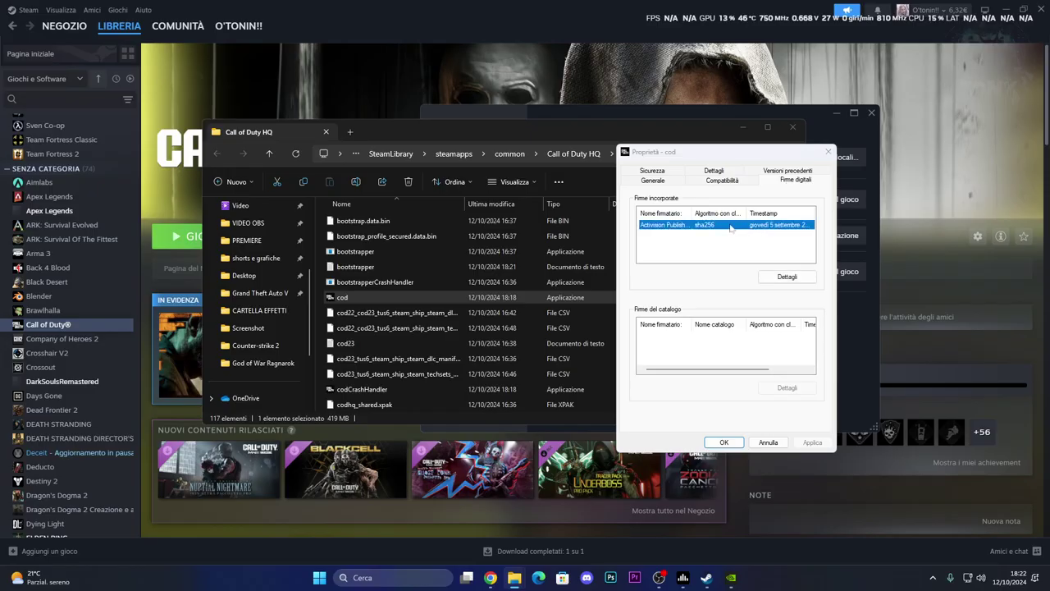
{"action": "double_click", "coordinate": [731, 229]}
{"action": "left_click", "coordinate": [800, 338]}
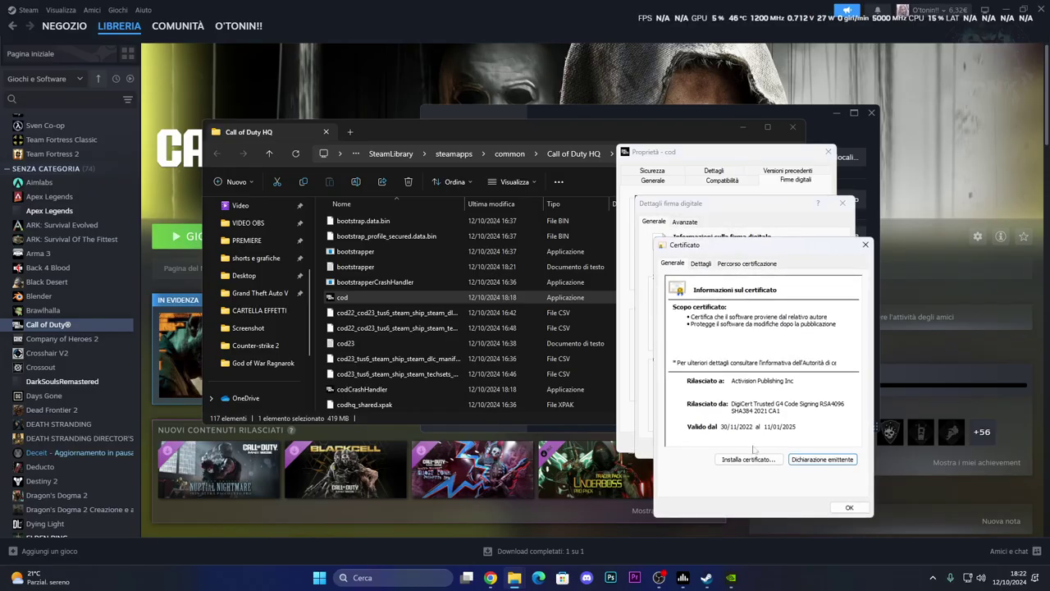
- Install the Activision Publishing certificate and close the certificate, signature and file properties dialogs
{"action": "left_click", "coordinate": [750, 459]}
{"action": "left_click", "coordinate": [838, 511]}
{"action": "left_click", "coordinate": [844, 513]}
{"action": "left_click", "coordinate": [844, 513]}
{"action": "key", "text": "Return"}
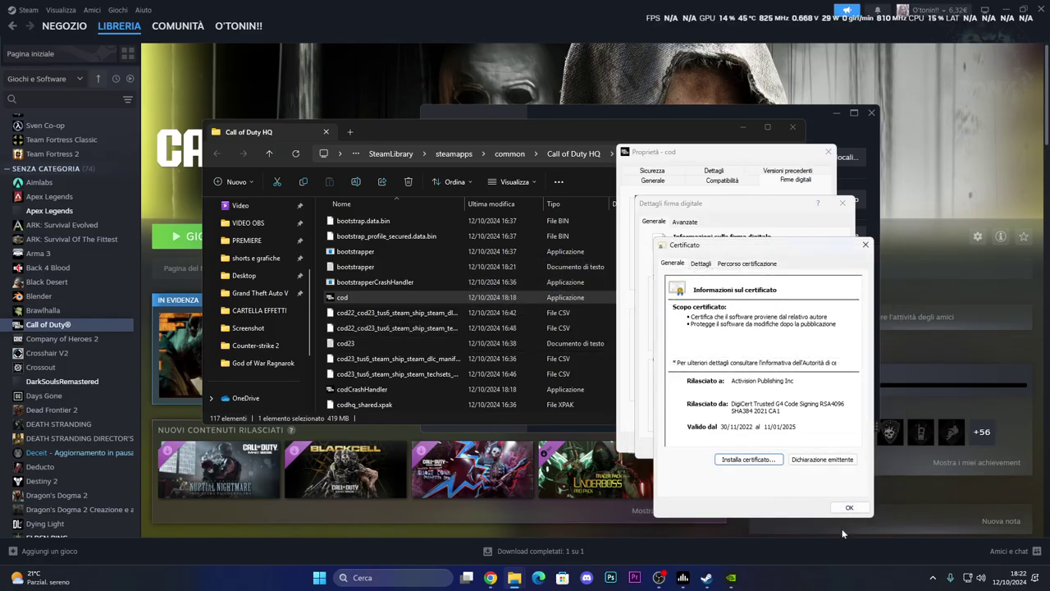
{"action": "left_click", "coordinate": [849, 507]}
{"action": "left_click", "coordinate": [830, 450]}
{"action": "left_click", "coordinate": [729, 445]}
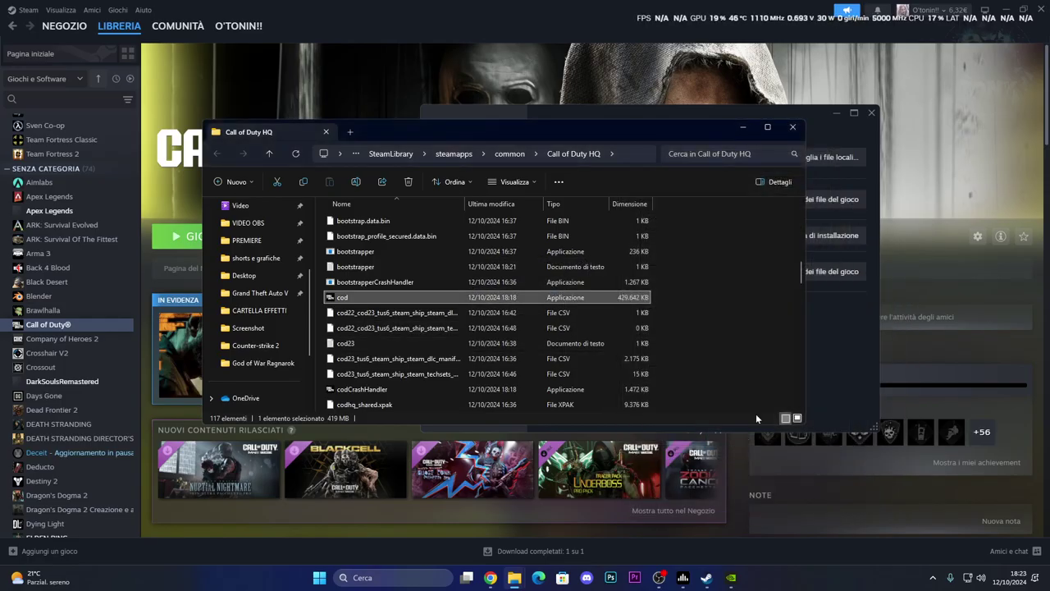
- Close the Call of Duty HQ folder, the game's properties and the remaining Steam windows
{"action": "left_click", "coordinate": [793, 127]}
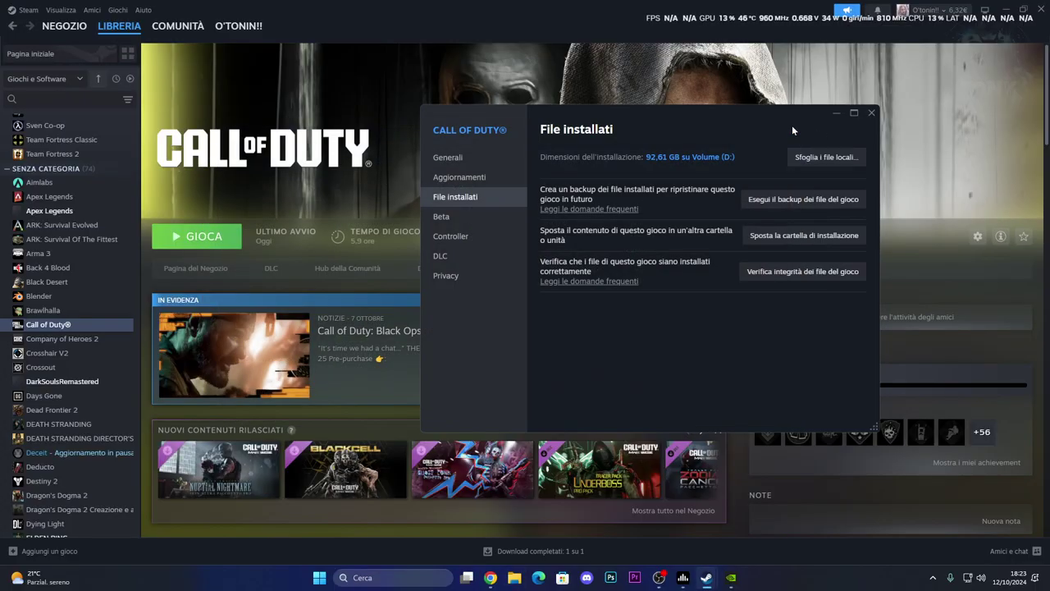
{"action": "left_click_drag", "start_coordinate": [874, 112], "coordinate": [884, 113]}
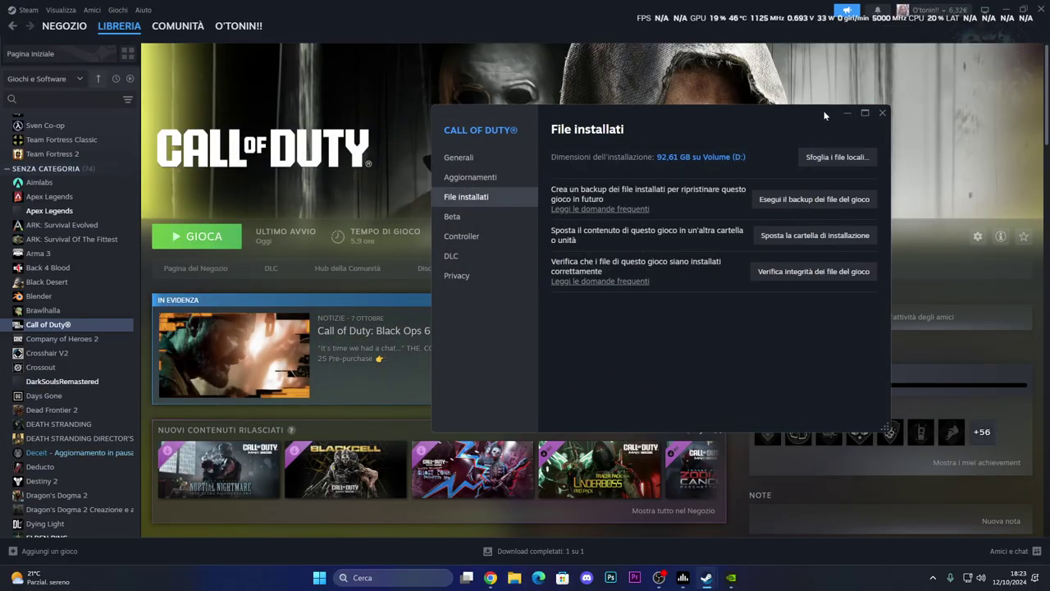
{"action": "left_click", "coordinate": [882, 115]}
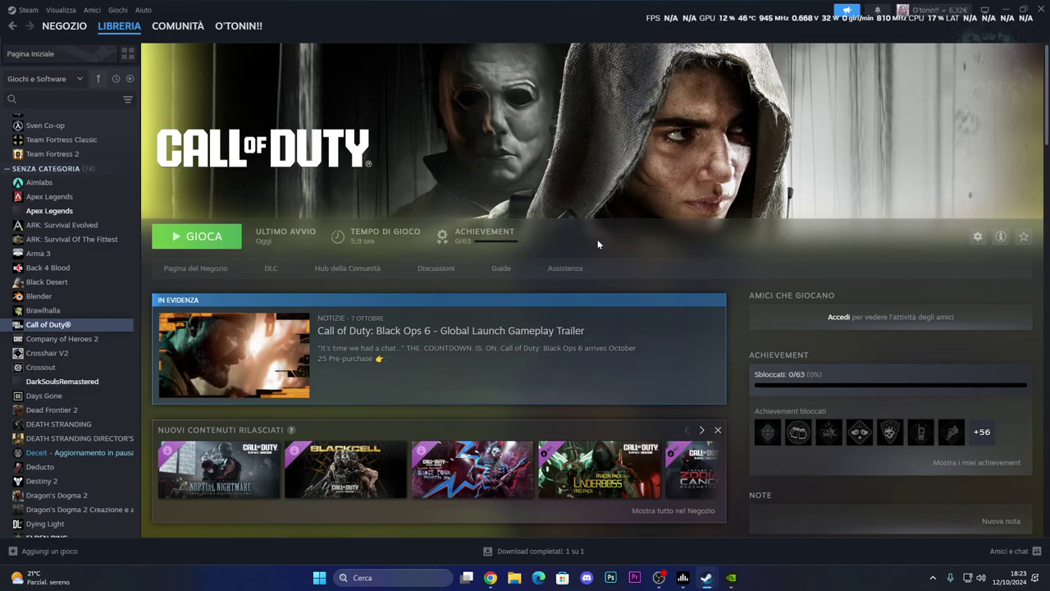
{"action": "left_click", "coordinate": [1025, 9]}
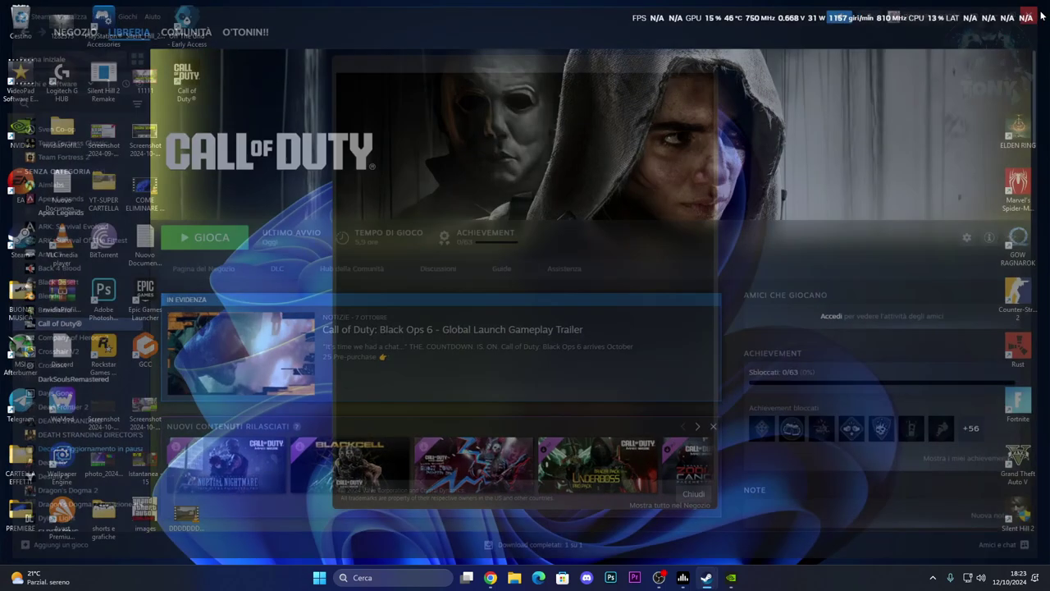
{"action": "left_click", "coordinate": [709, 64]}
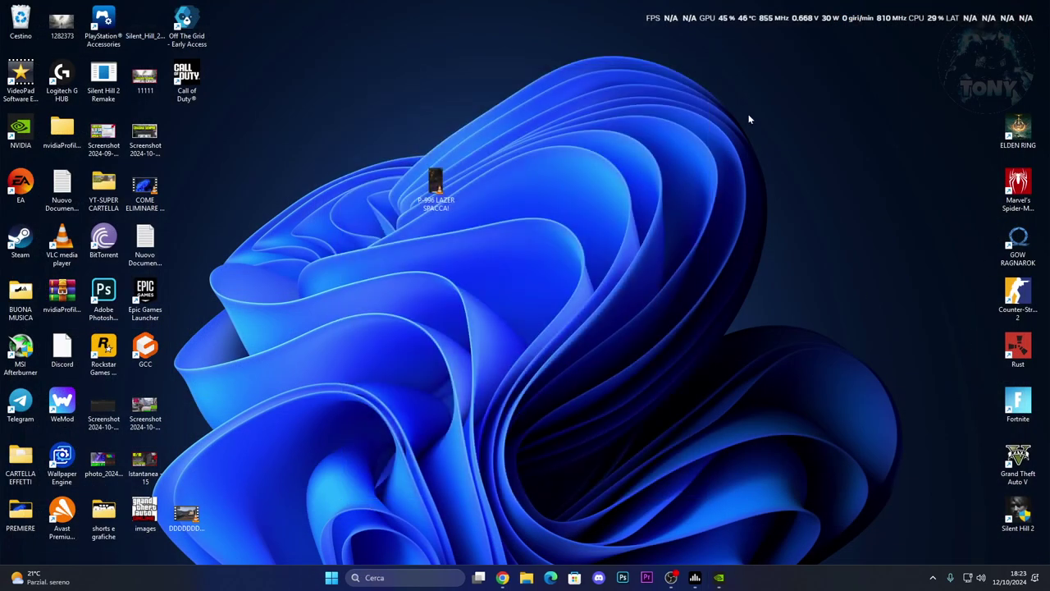
- Exit Steam completely so that it stops running in the background
{"action": "left_click", "coordinate": [933, 578]}
{"action": "right_click", "coordinate": [888, 544]}
{"action": "left_click", "coordinate": [911, 545]}
- Examine the running applications and background processes in the maximized Task Manager, from end to end of the list, and close it
{"action": "right_click", "coordinate": [331, 577]}
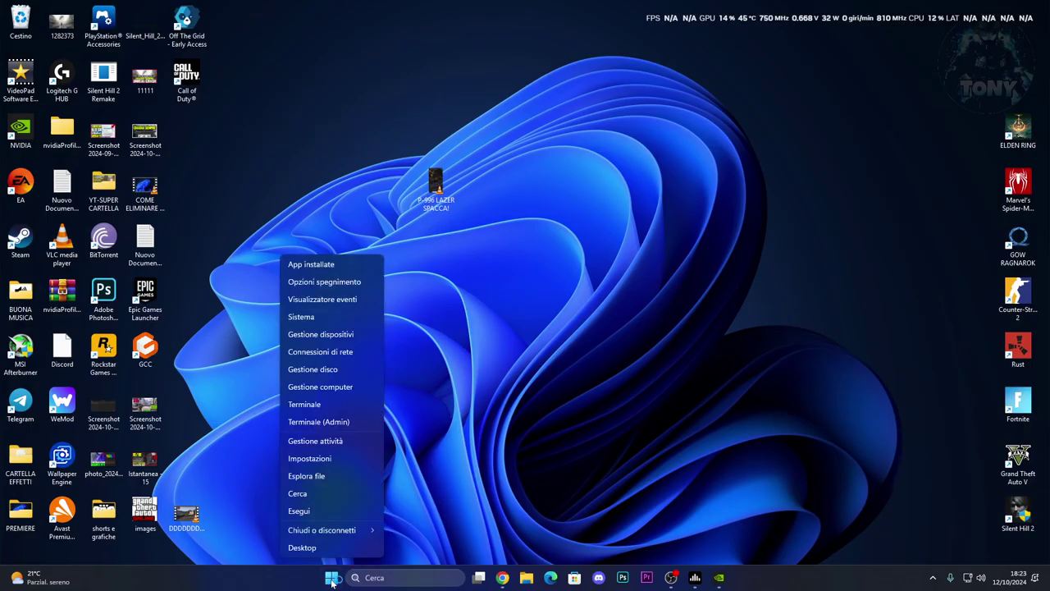
{"action": "left_click", "coordinate": [308, 444]}
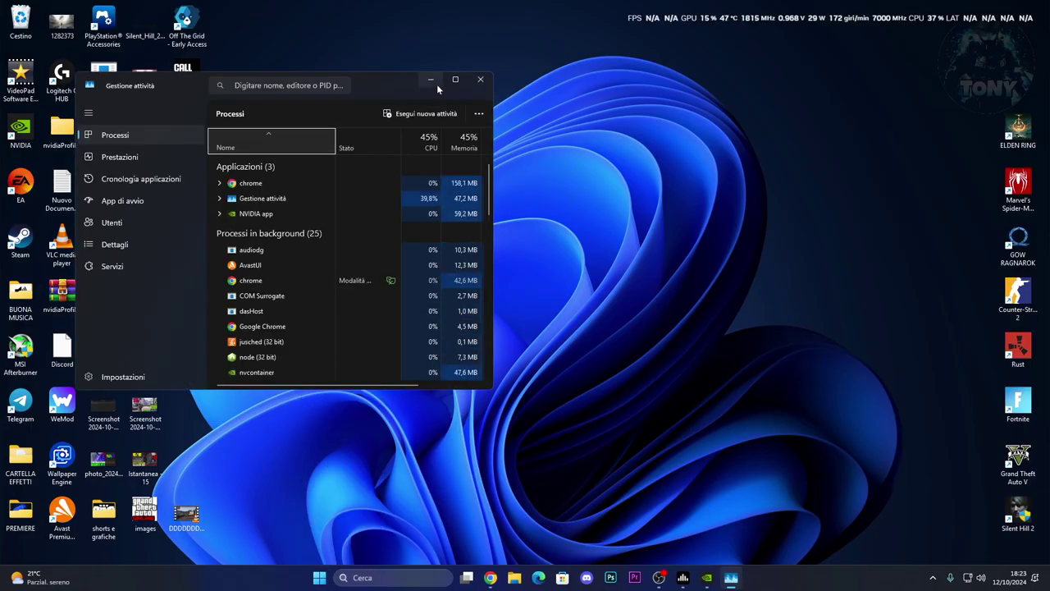
{"action": "left_click", "coordinate": [454, 79]}
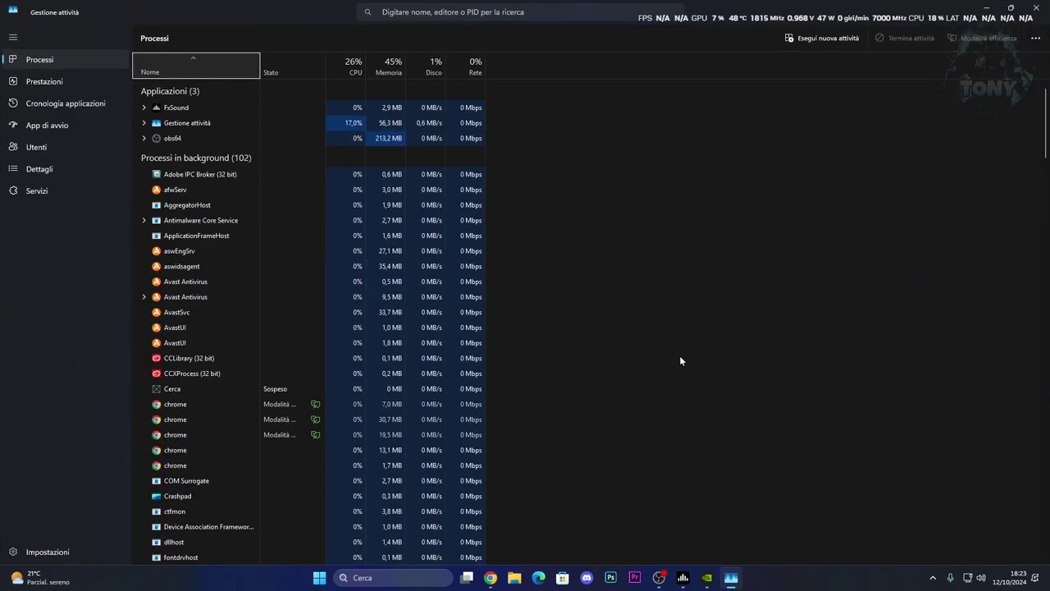
{"action": "scroll", "coordinate": [680, 361], "scroll_direction": "down", "scroll_amount": 20}
{"action": "scroll", "coordinate": [680, 359], "scroll_direction": "down", "scroll_amount": 3}
{"action": "scroll", "coordinate": [678, 358], "scroll_direction": "up", "scroll_amount": 20}
{"action": "scroll", "coordinate": [648, 353], "scroll_direction": "up", "scroll_amount": 20}
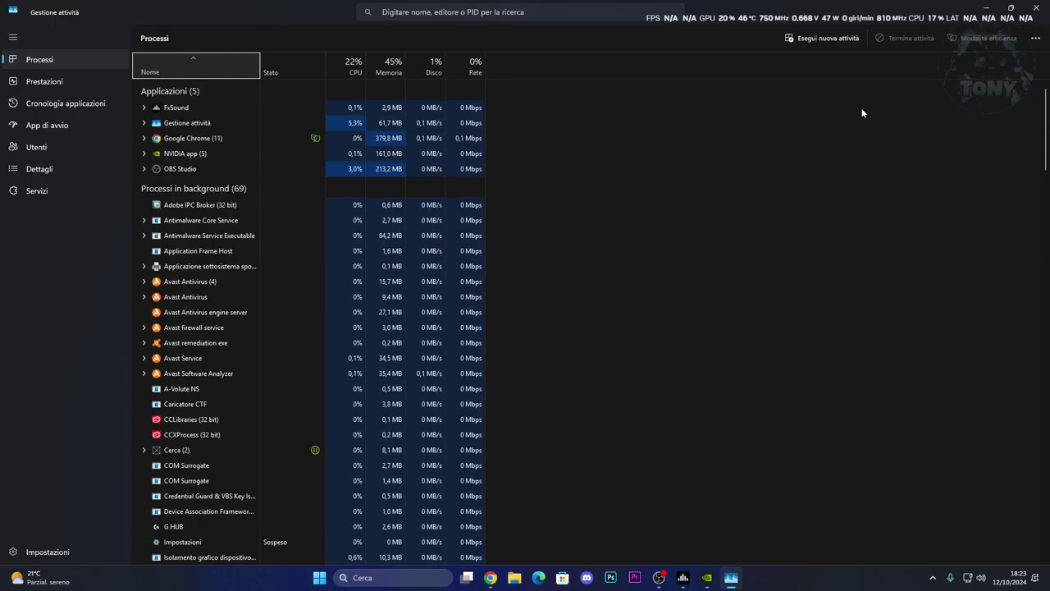
{"action": "left_click", "coordinate": [1036, 7]}
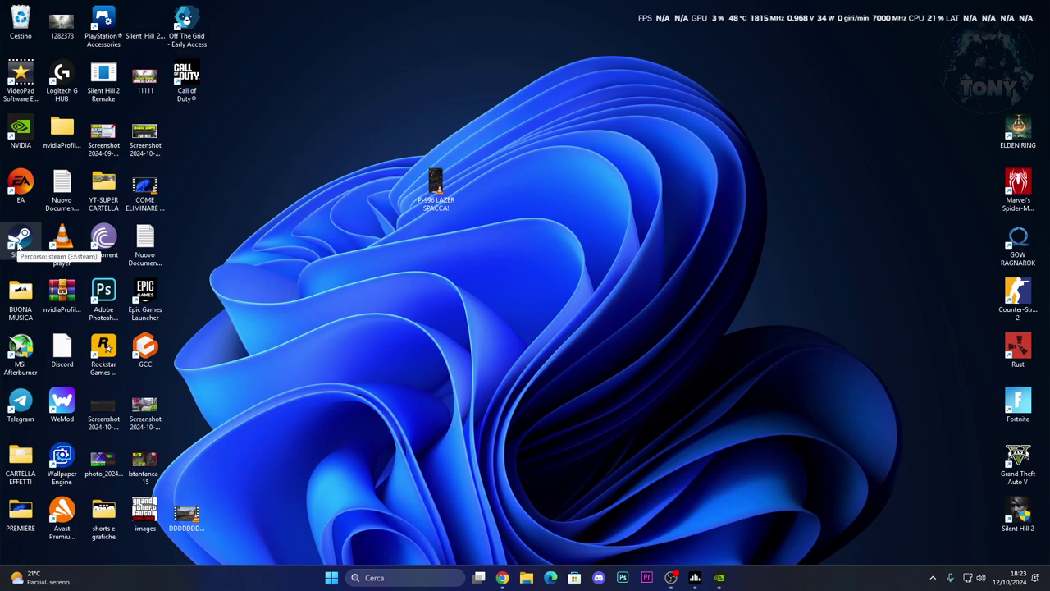
- Start Steam again and open the Call of Duty page in the game library
{"action": "double_click", "coordinate": [18, 243]}
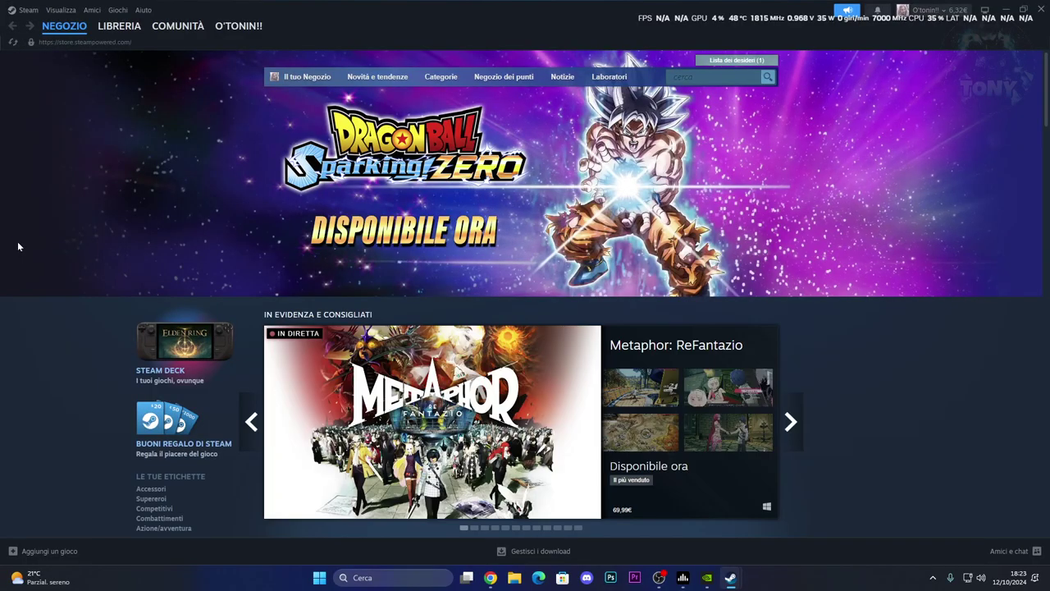
{"action": "left_click", "coordinate": [122, 43]}
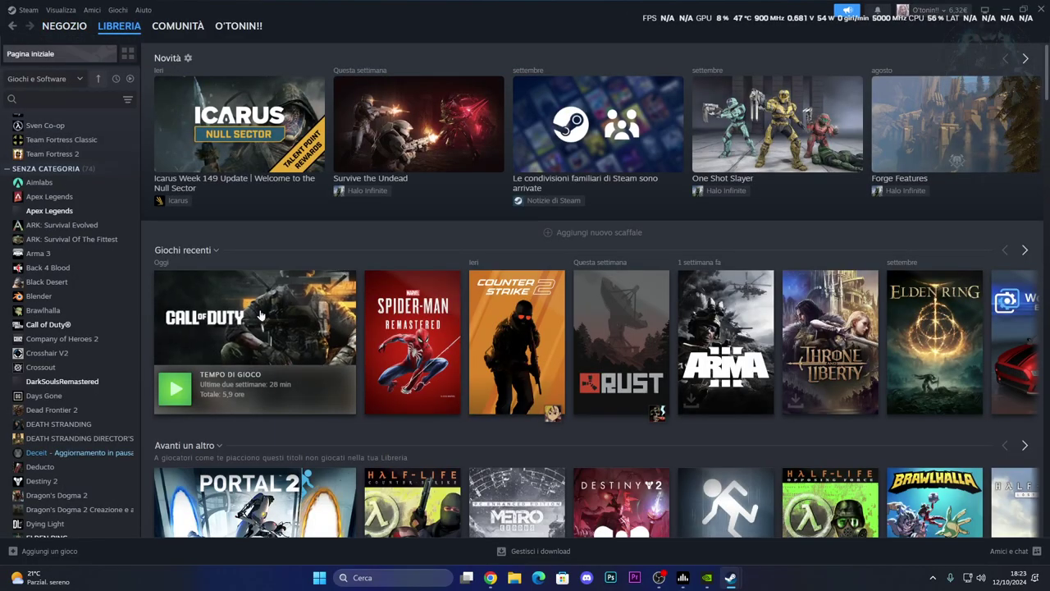
{"action": "left_click", "coordinate": [260, 315]}
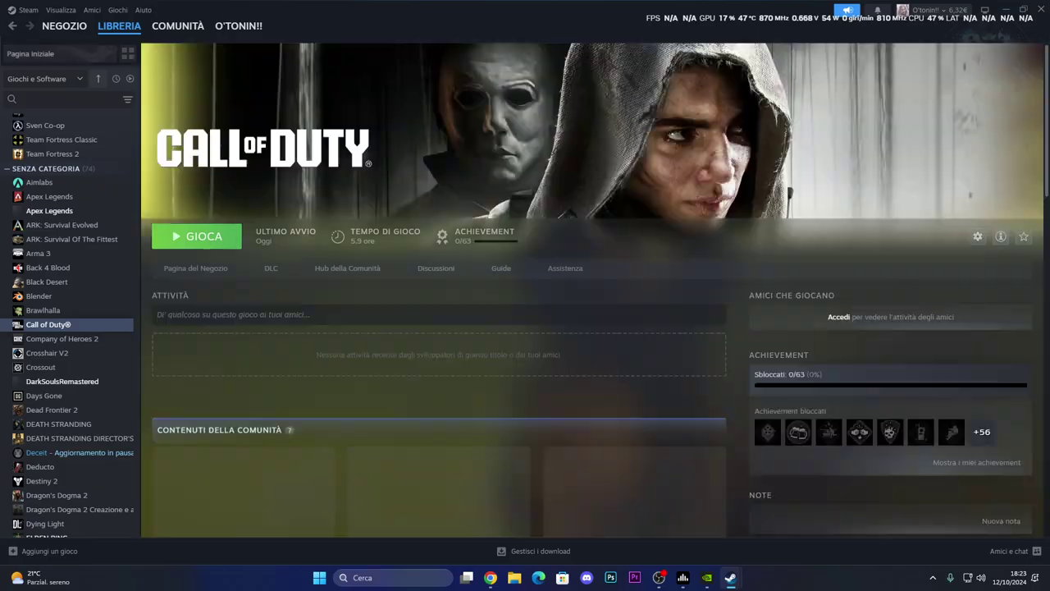
- Launch Call of Duty, retry the connection to the online services and leave the Warzone loading screen for the Call of Duty HQ home screen
{"action": "left_click", "coordinate": [209, 240]}
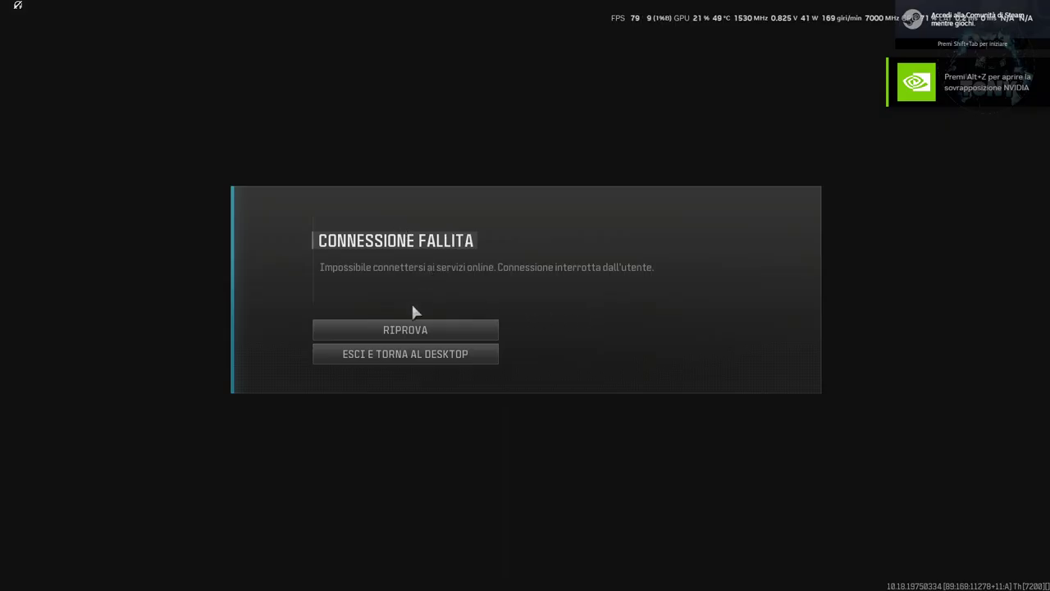
{"action": "left_click", "coordinate": [401, 331]}
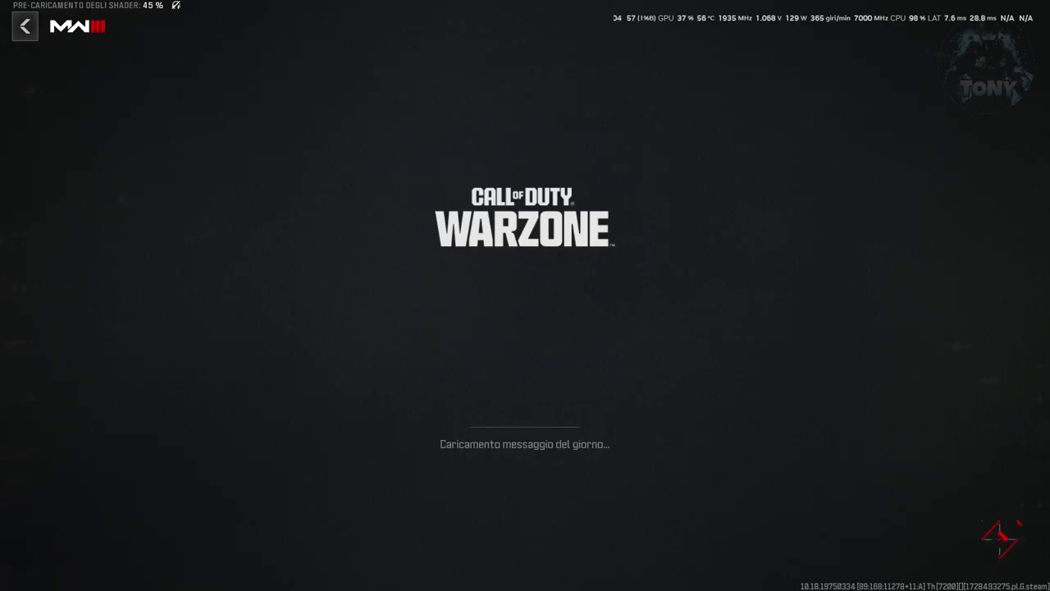
{"action": "key", "text": "Escape"}
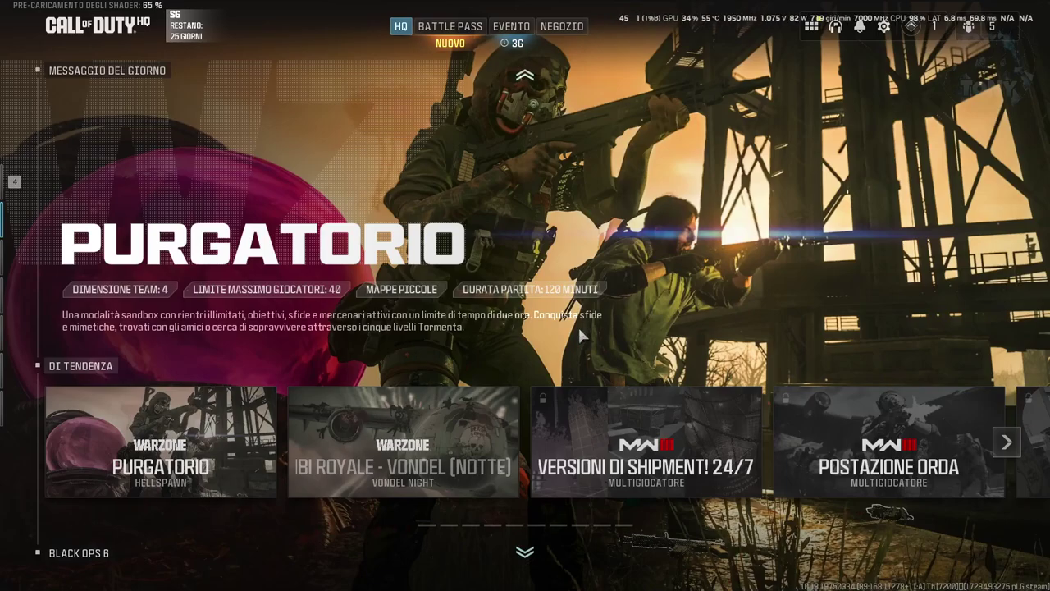